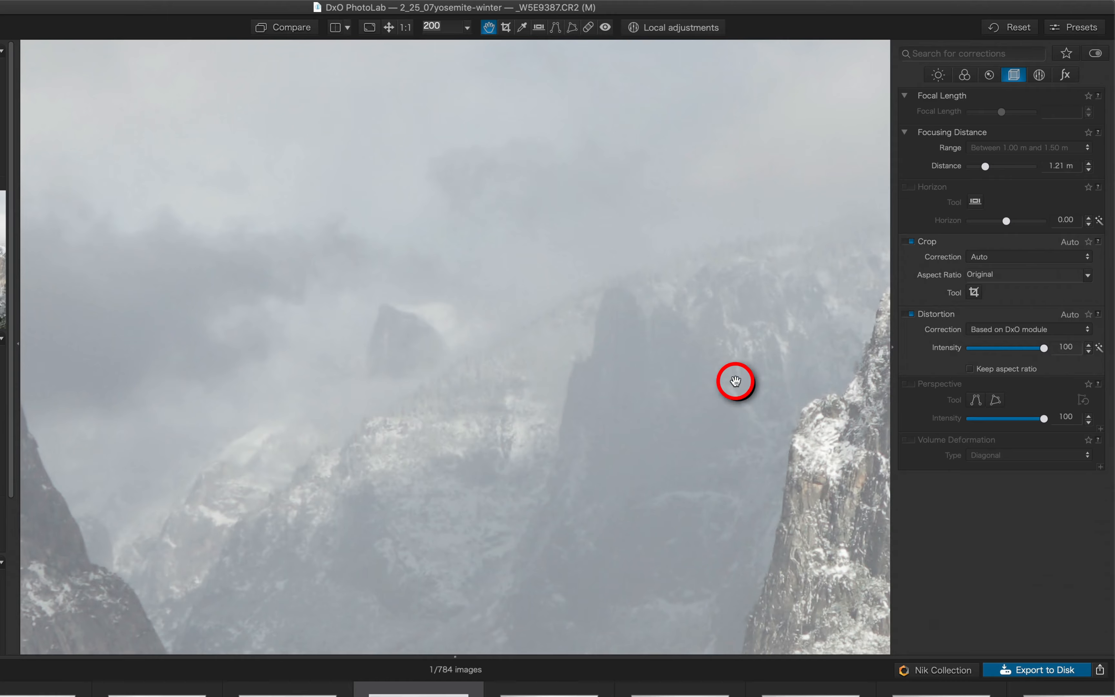
- Try out the focusing distance on the Yosemite winter photo by lowering it to 0.32 m
left_click_drag(734, 378, 146, 132)
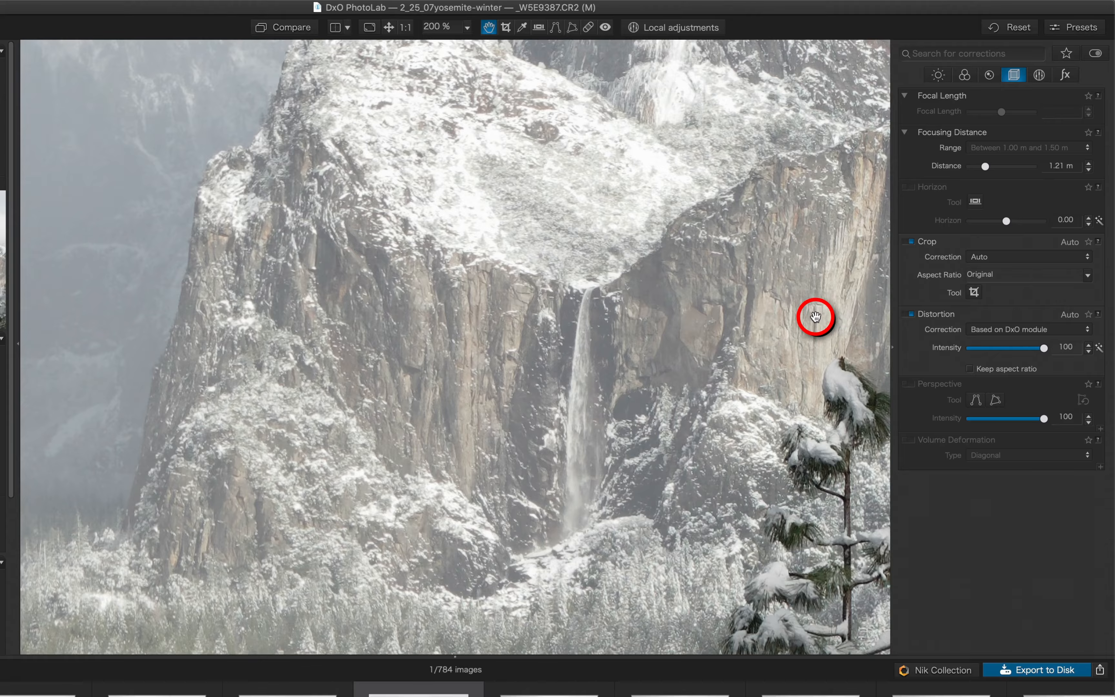
left_click_drag(820, 313, 811, 249)
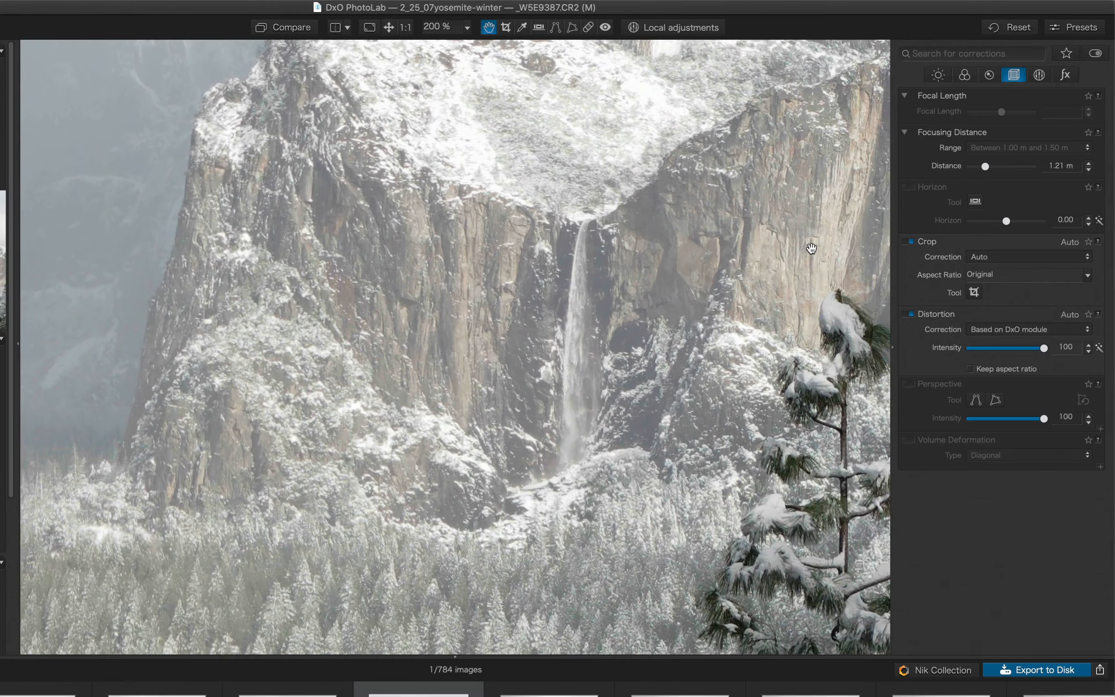
left_click(985, 165)
left_click_drag(985, 166, 894, 167)
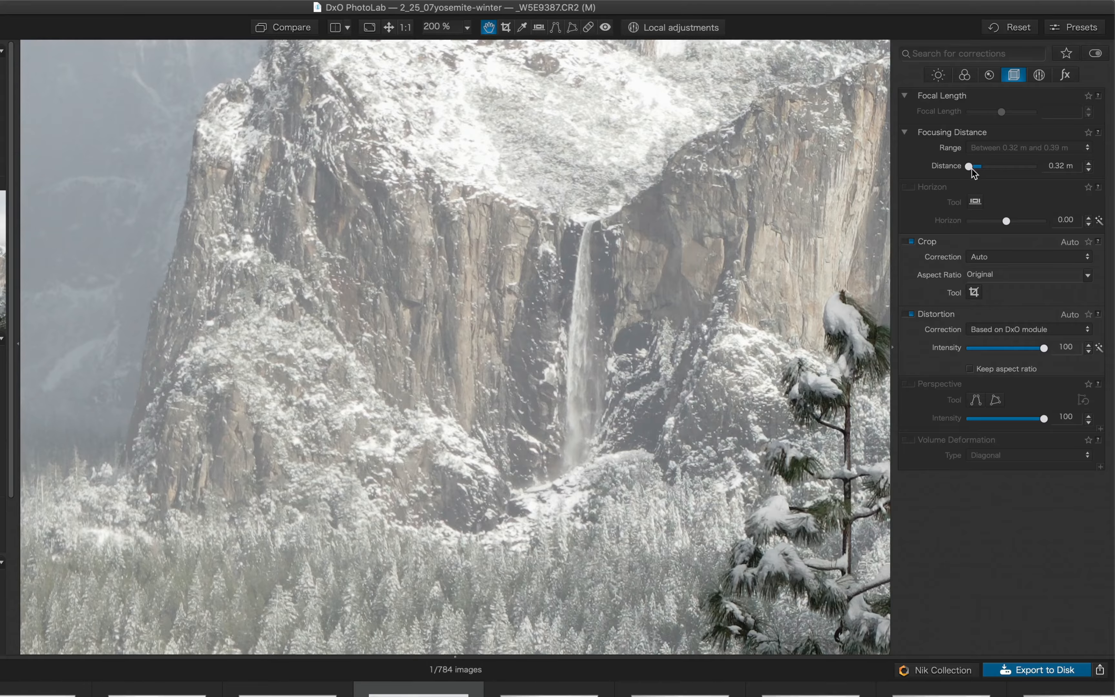
left_click_drag(969, 166, 982, 166)
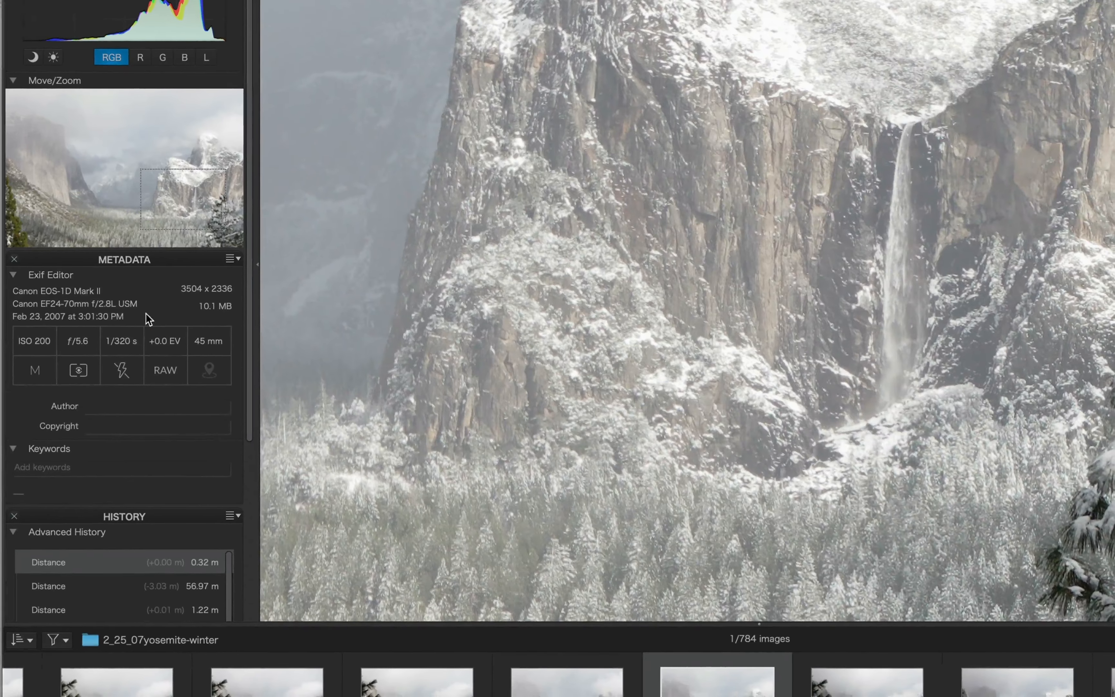
- Set the Yosemite photo's focusing distance to 12.93 m
left_click(124, 391)
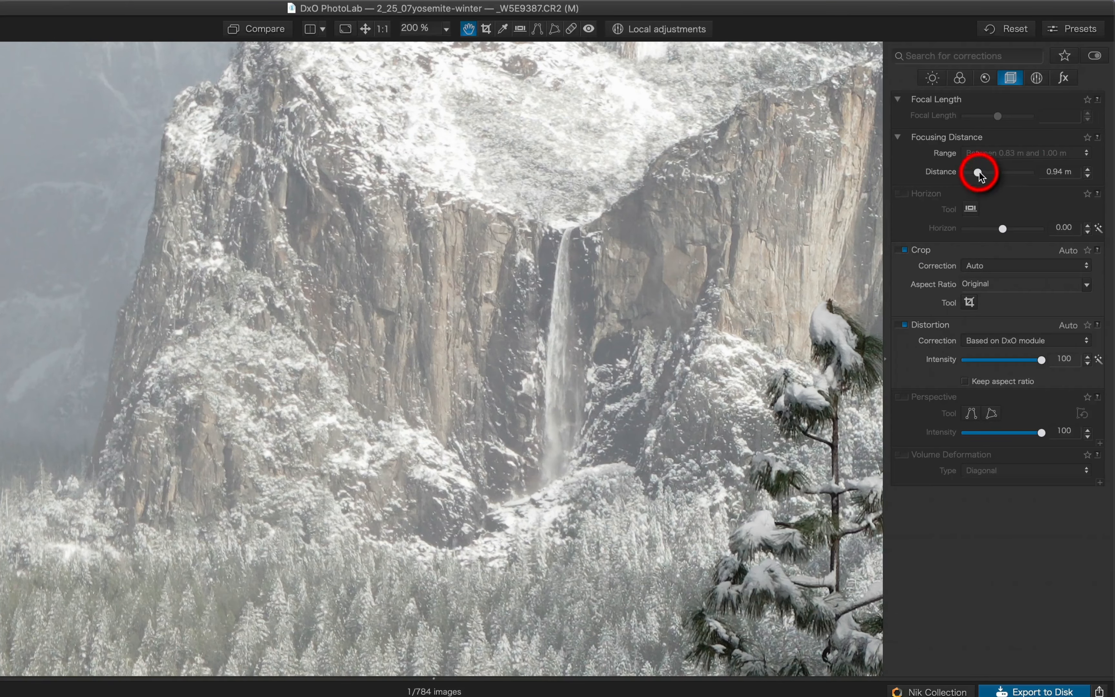
left_click_drag(978, 169, 998, 169)
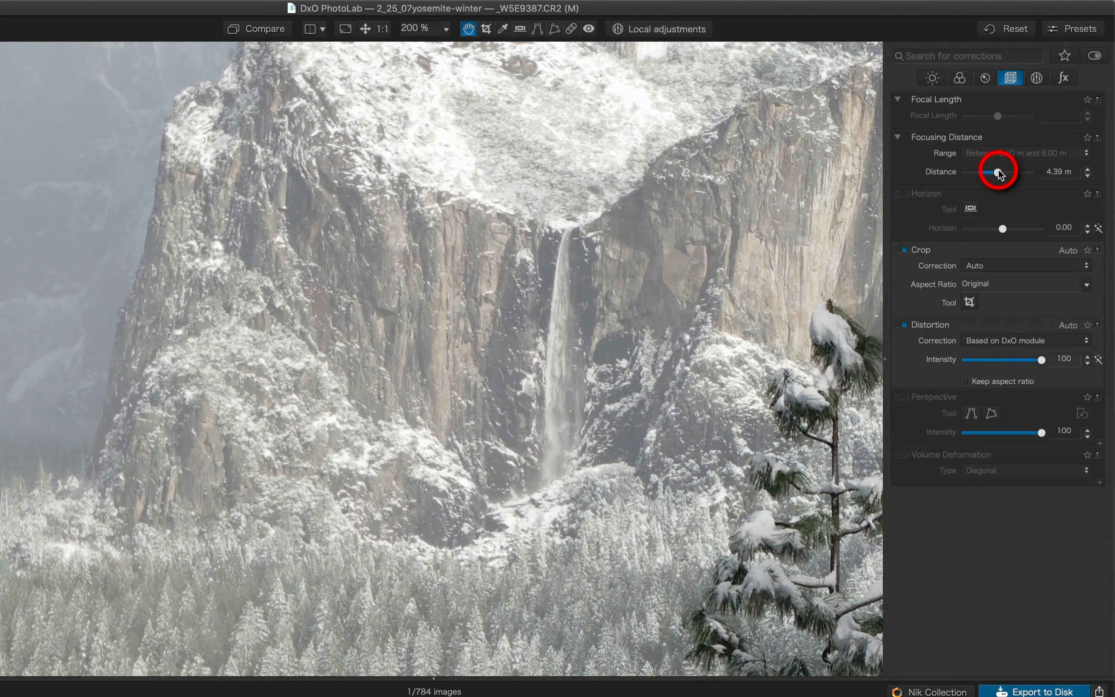
left_click_drag(998, 171, 1011, 171)
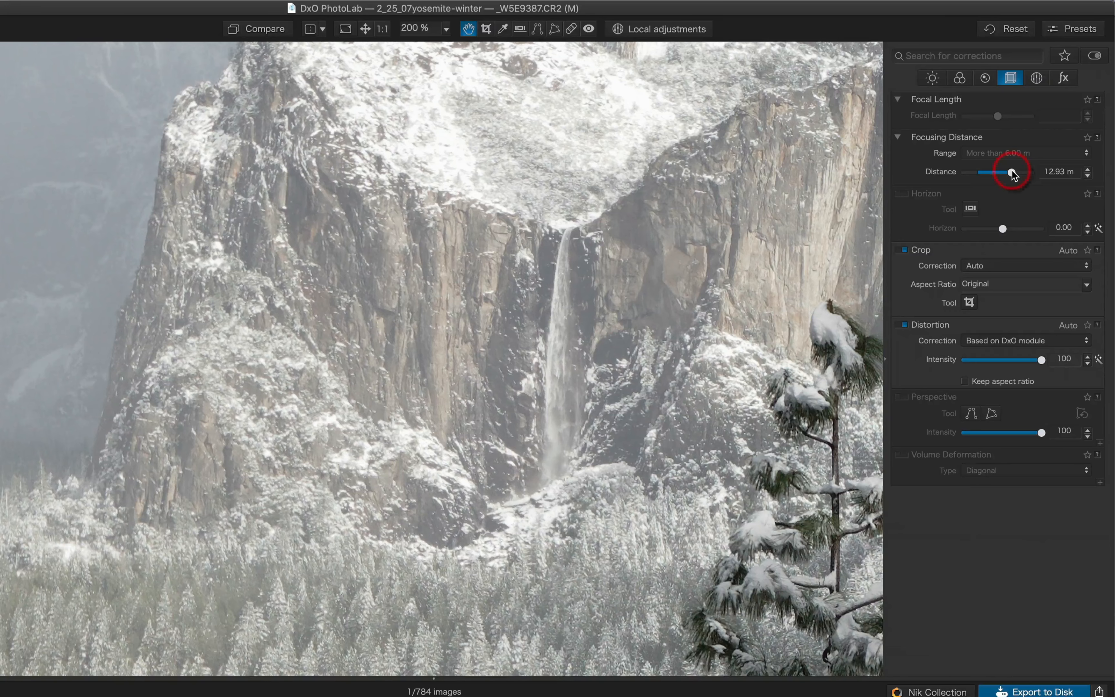
- Level the Yosemite photo with the Horizon tool, aligning the reference line along the base of the cliffs on the valley floor
left_click(970, 210)
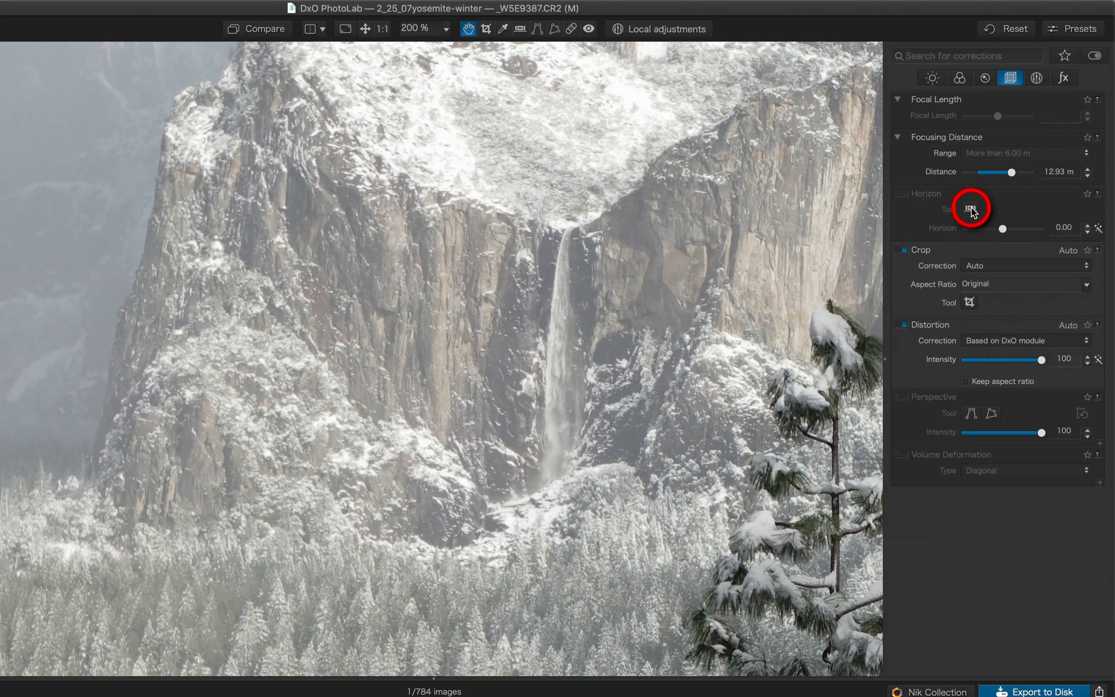
left_click(522, 31)
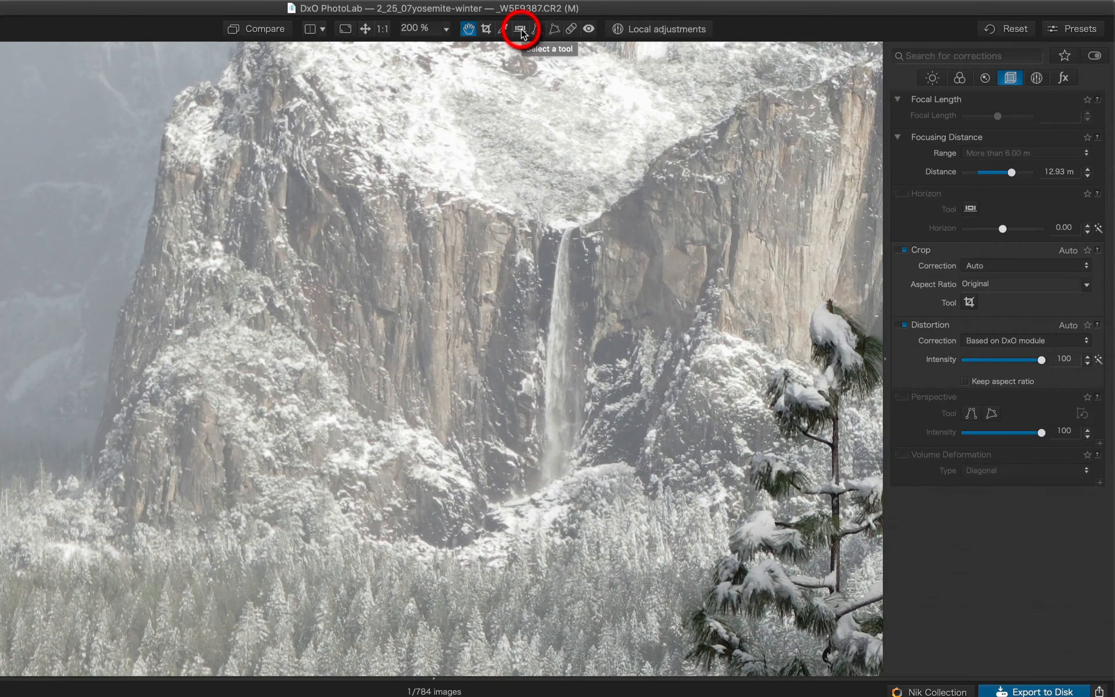
left_click(443, 30)
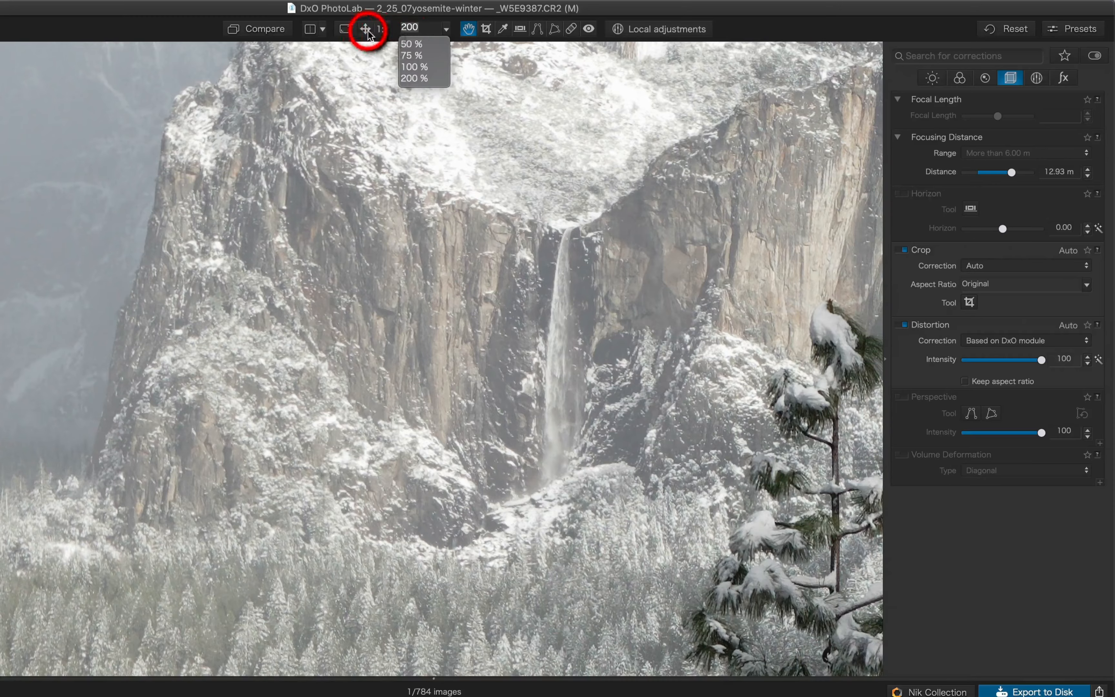
left_click(381, 32)
left_click(380, 31)
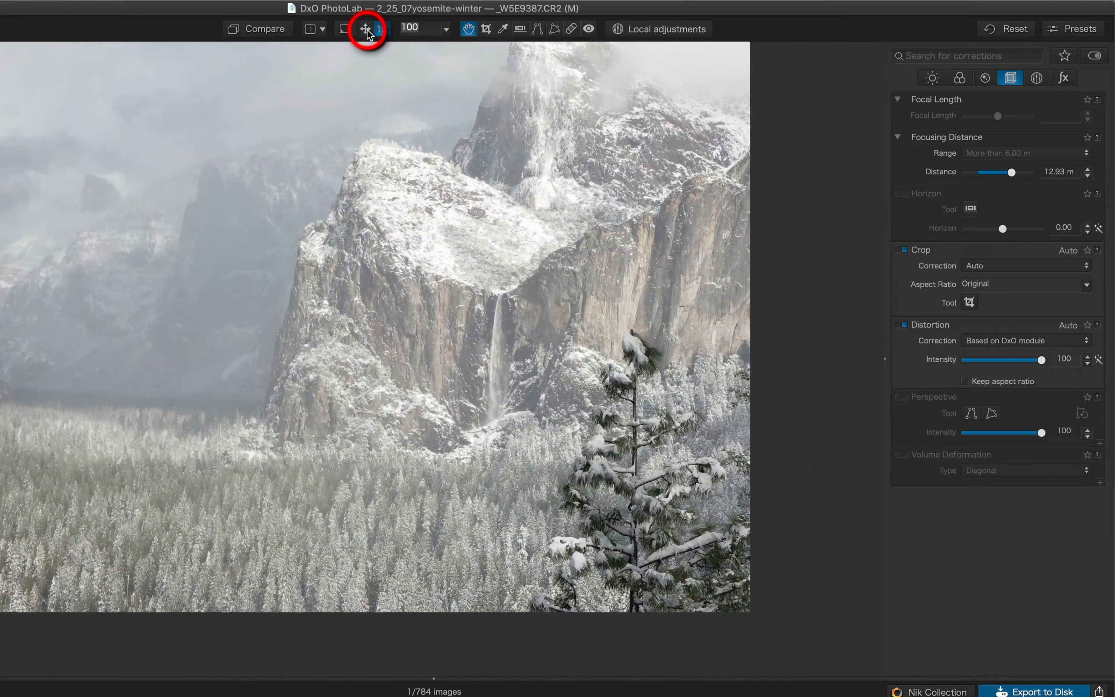
left_click(366, 29)
left_click(969, 209)
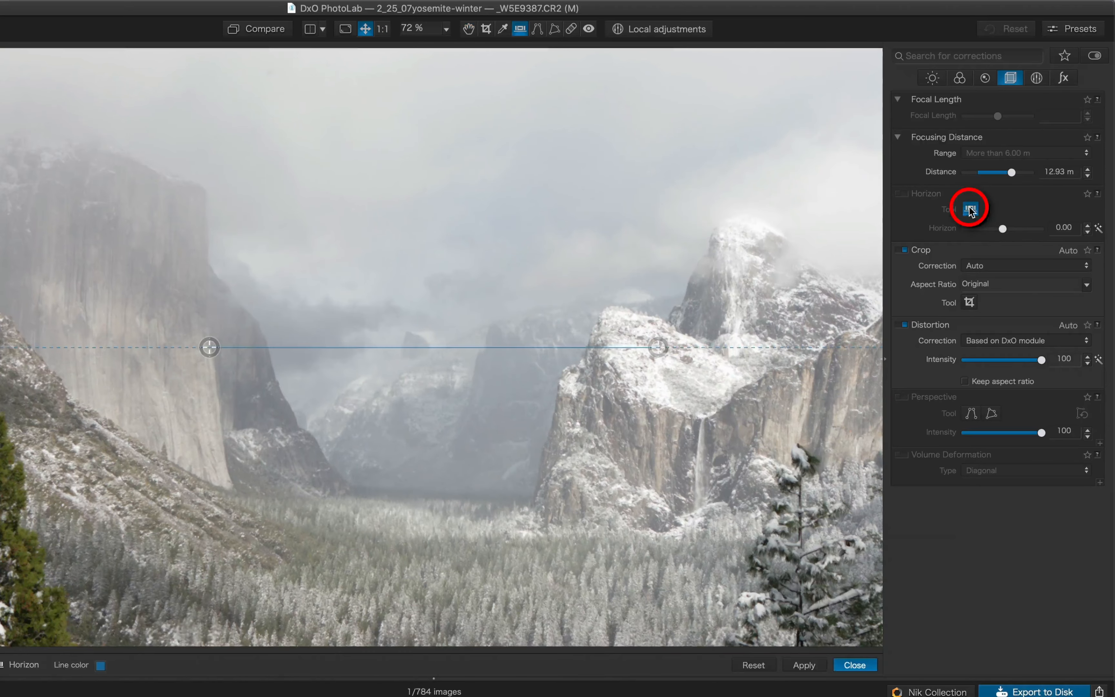
left_click_drag(209, 347, 354, 484)
left_click_drag(657, 346, 525, 492)
key("Return")
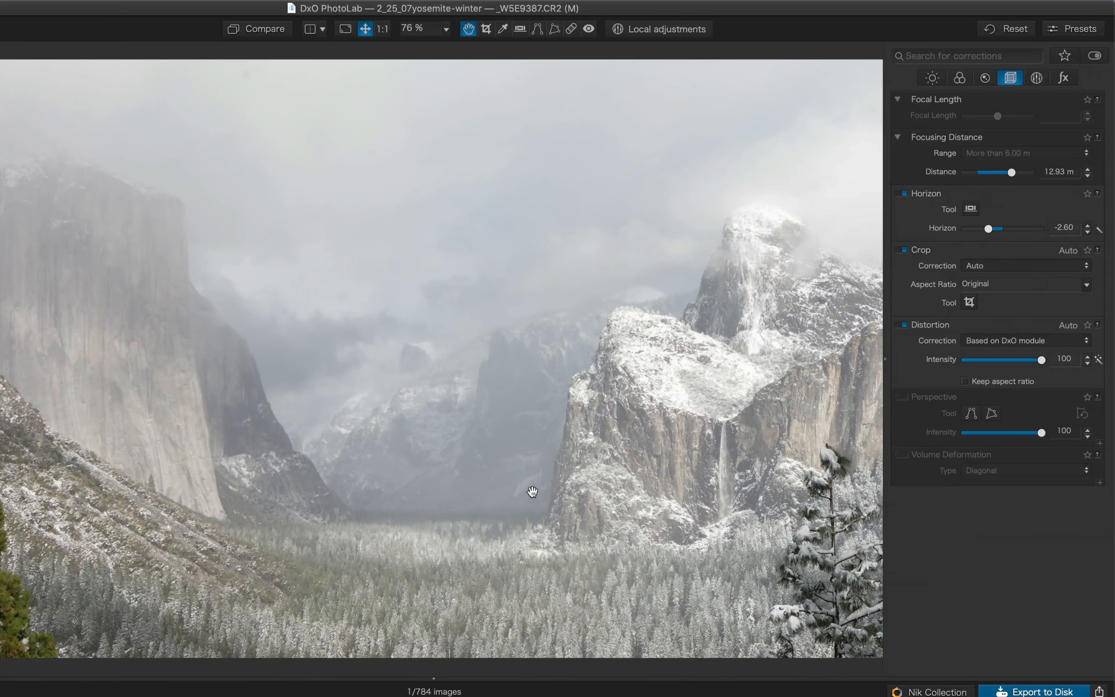
- Set the horizon correction angle to -1.43
mouse_move(988, 229)
left_mouse_down()
mouse_move(1008, 229)
mouse_move(996, 230)
left_mouse_up()
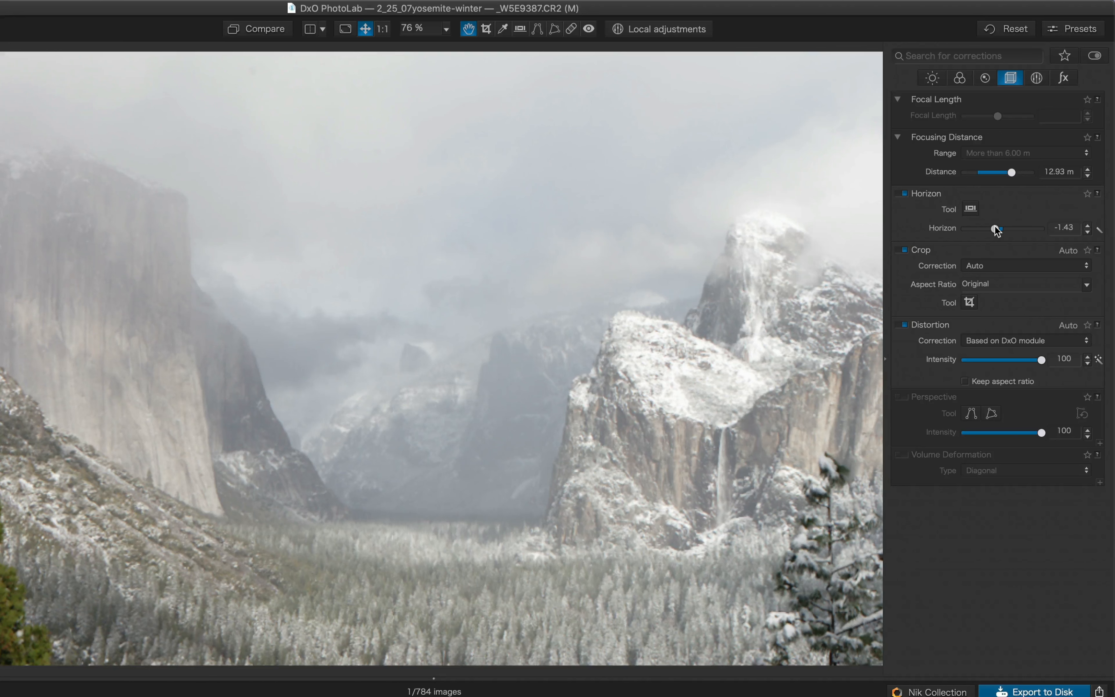
left_click(975, 266)
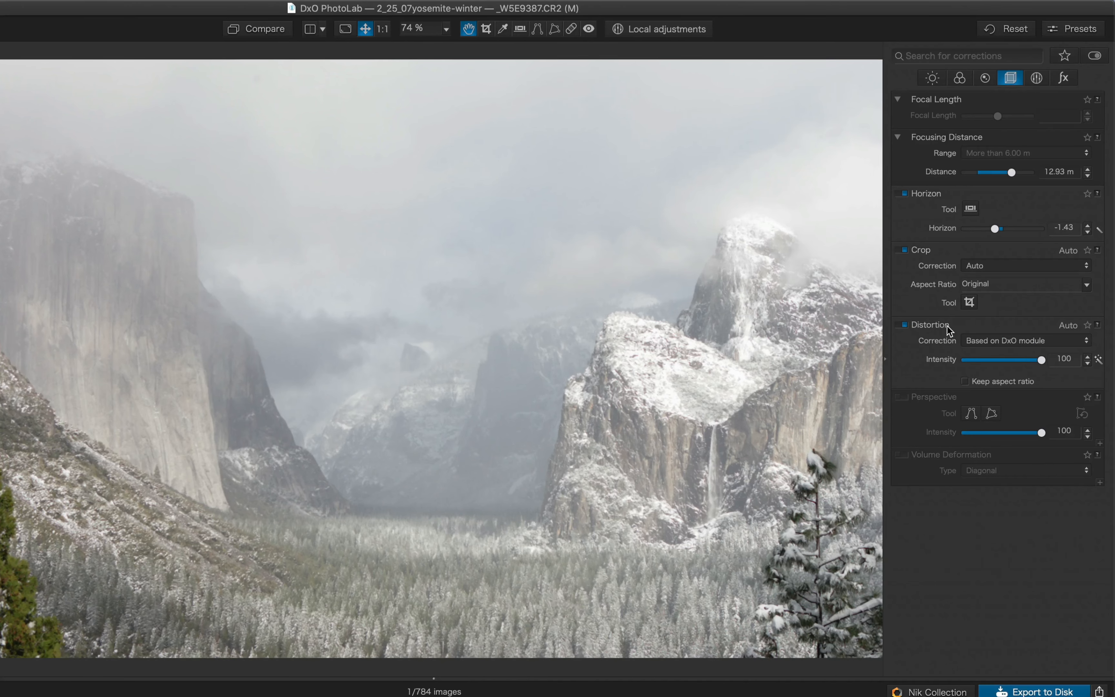
- Try a different distortion correction intensity and restore it to 100
mouse_move(1018, 360)
left_mouse_down()
mouse_move(1035, 361)
mouse_move(984, 360)
mouse_move(1029, 360)
left_mouse_up()
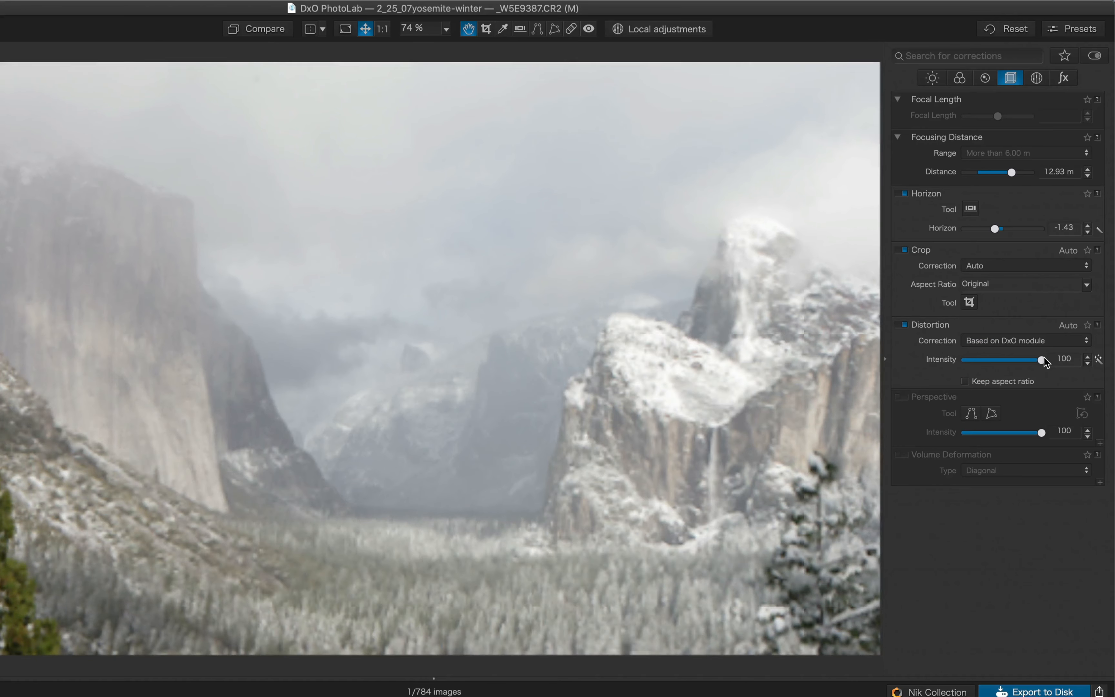
double_click(1042, 360)
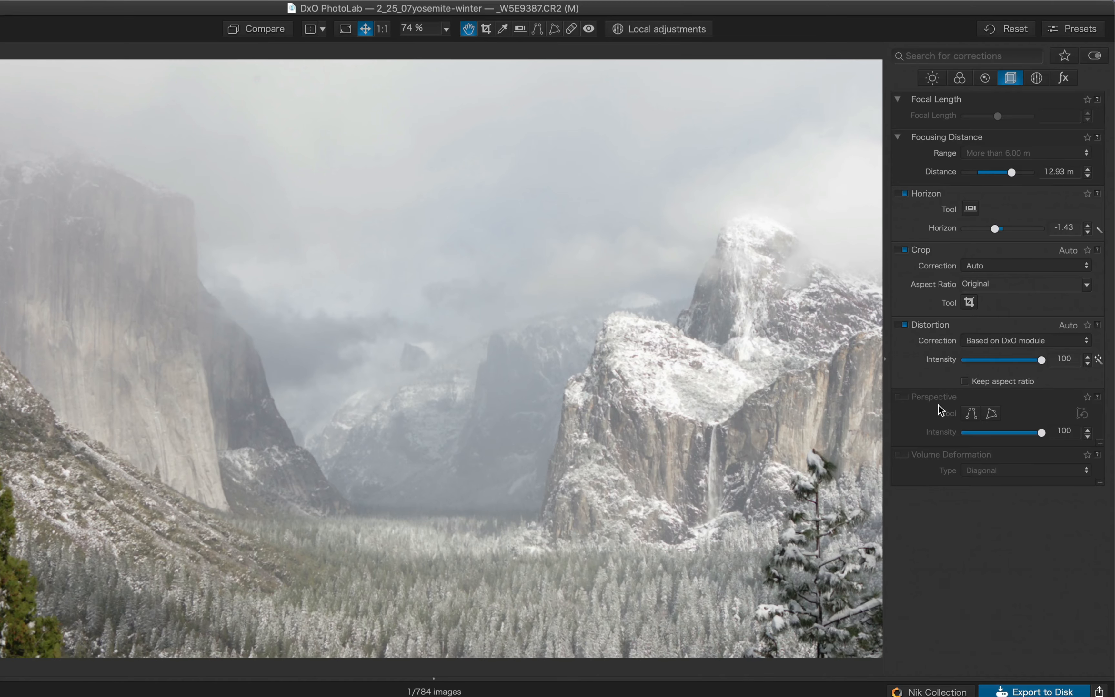
- Turn on the Perspective correction for the Yosemite photo
left_click(904, 396)
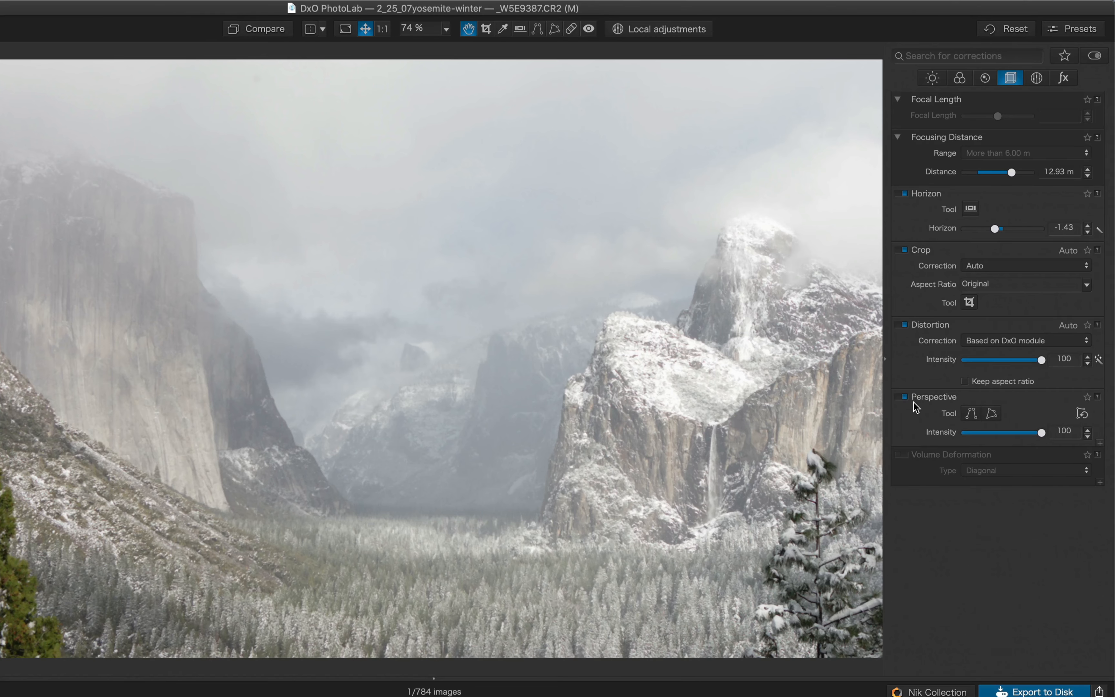
left_click(342, 502)
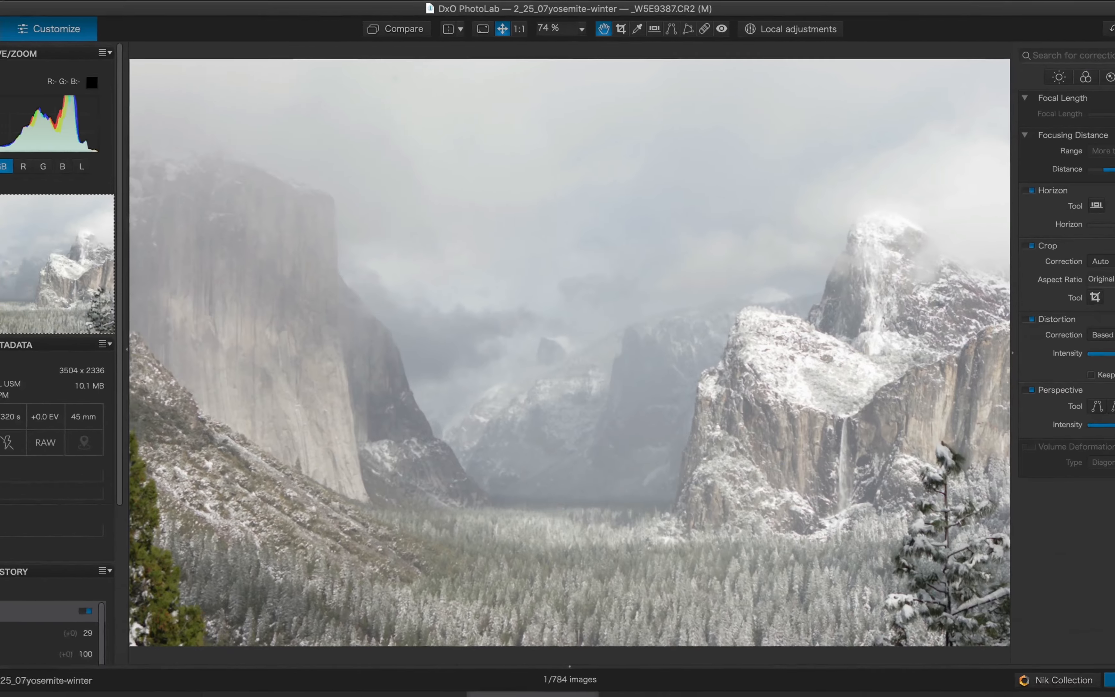
- Open the Lower Cascades folder from the photo library and browse through its images
left_click(70, 30)
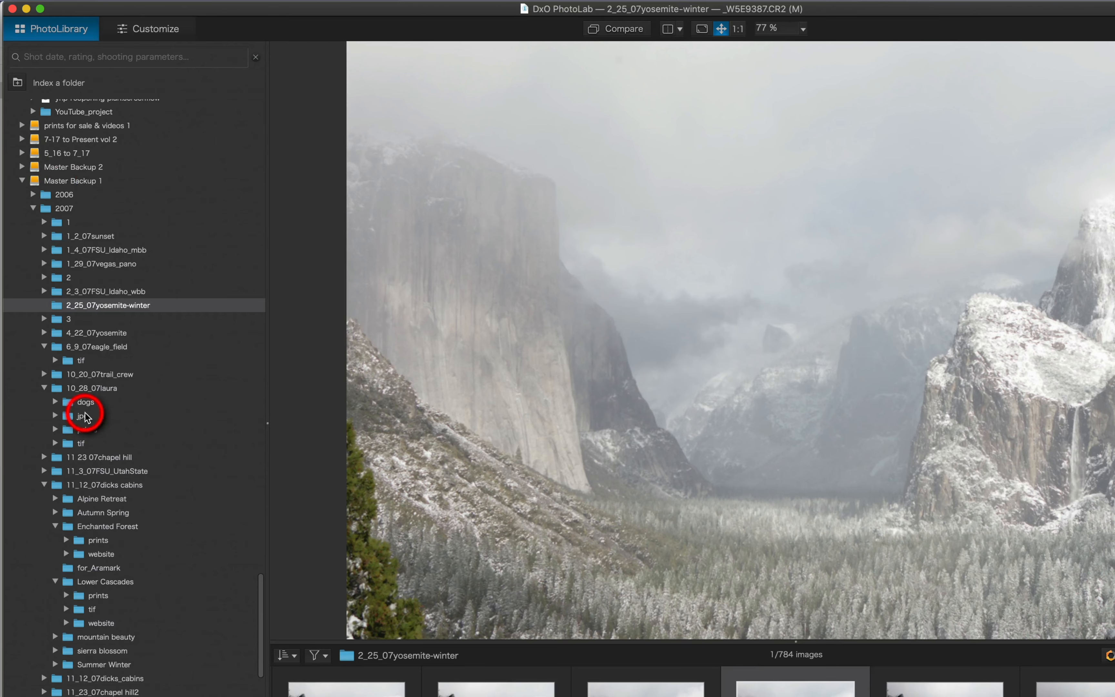
left_click(100, 586)
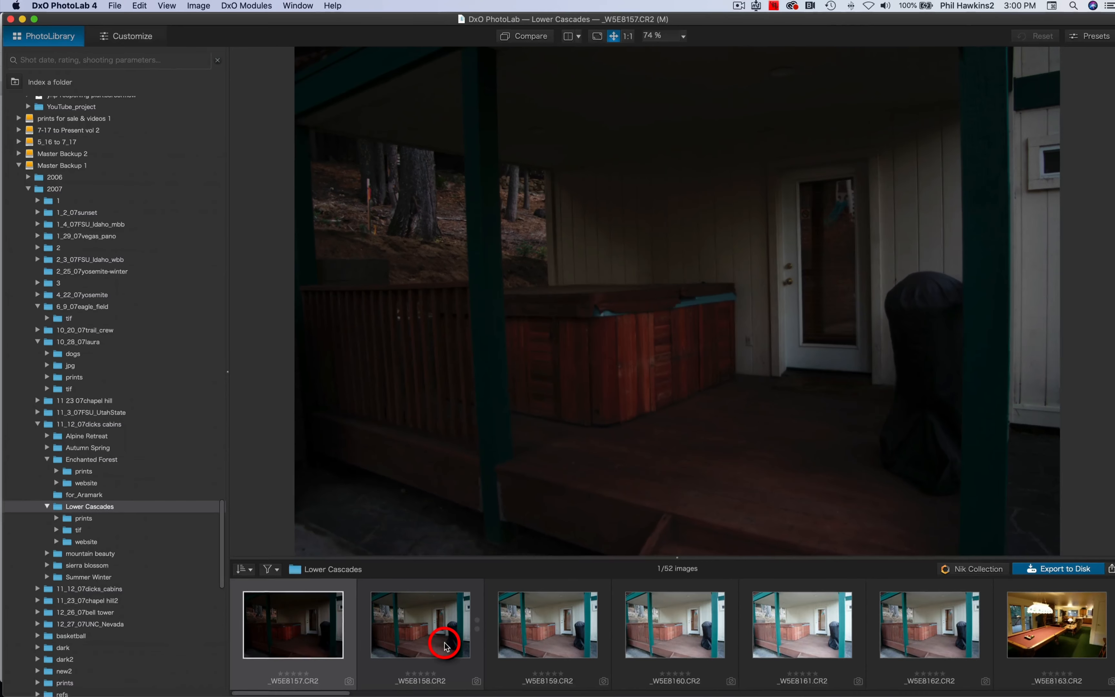
scroll(481, 688, "right", 5)
scroll(443, 636, "right", 10)
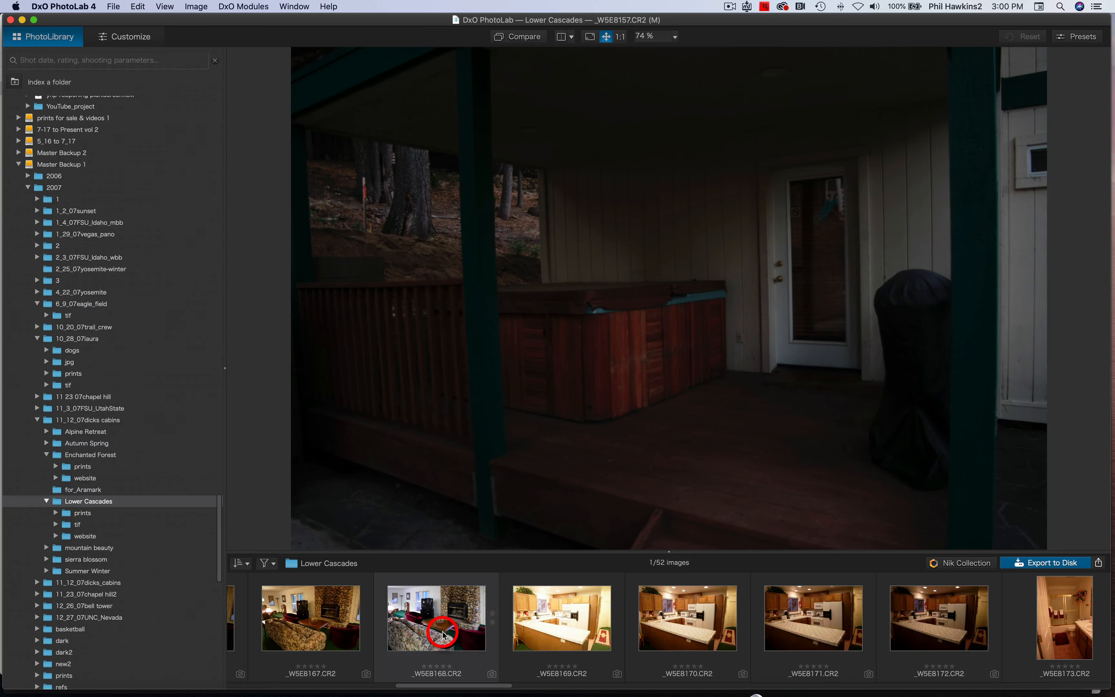
- Choose the bathroom photo _W5E8174.tif among the interior shots and open it for customizing
left_click(443, 635)
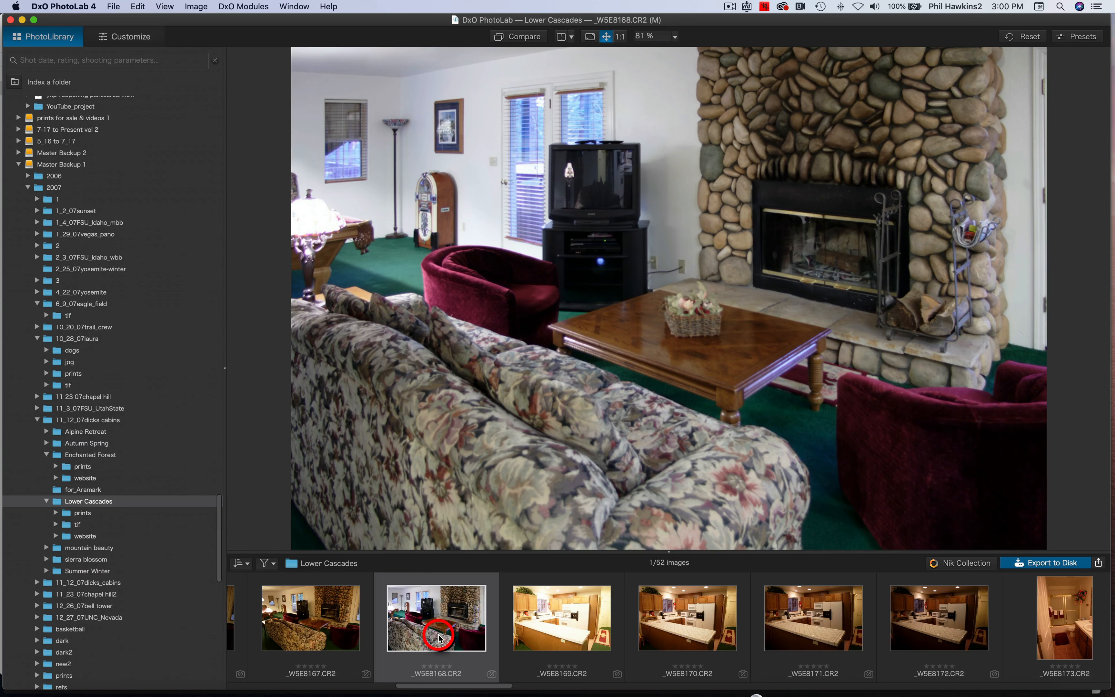
scroll(443, 632, "right", 8)
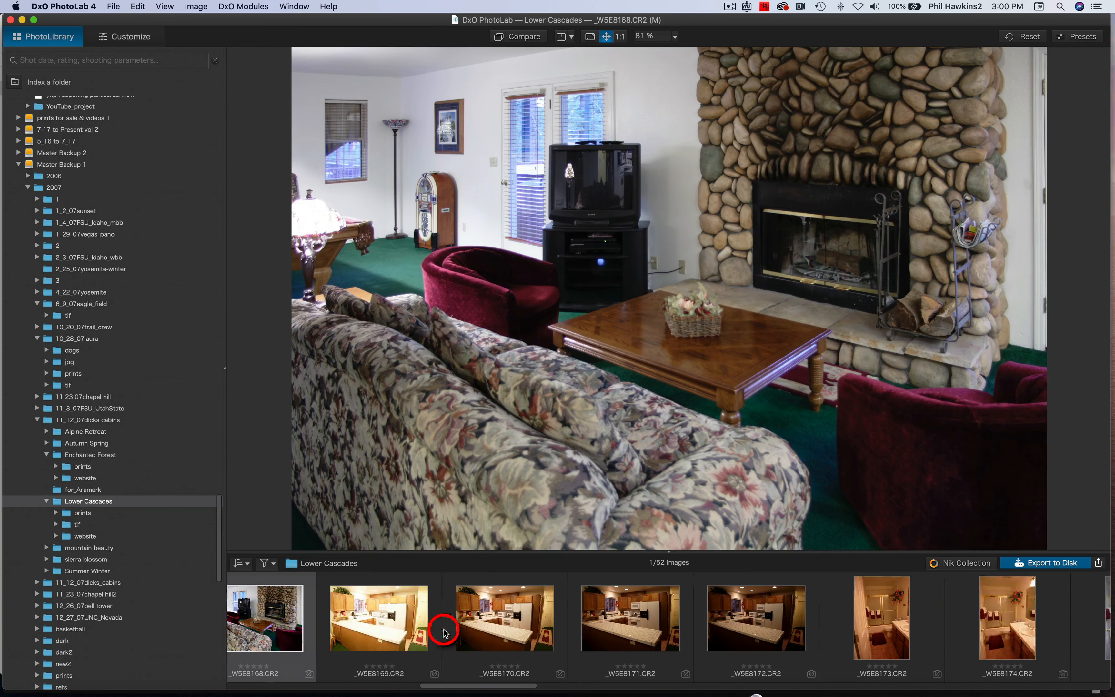
left_click(443, 633)
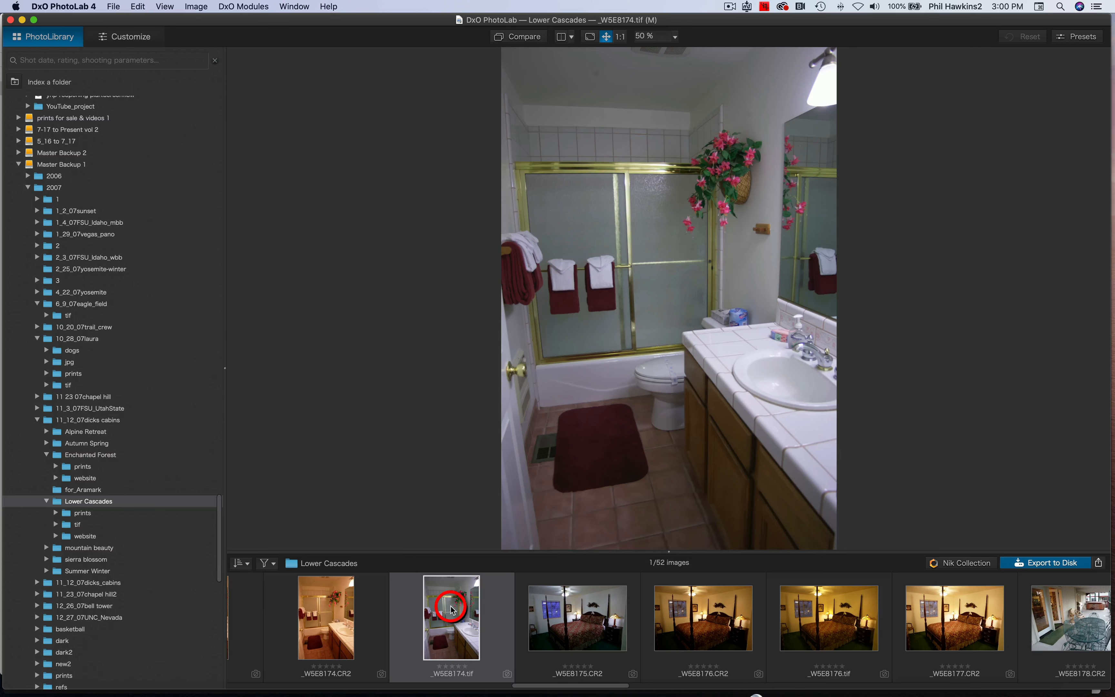
left_click(579, 611)
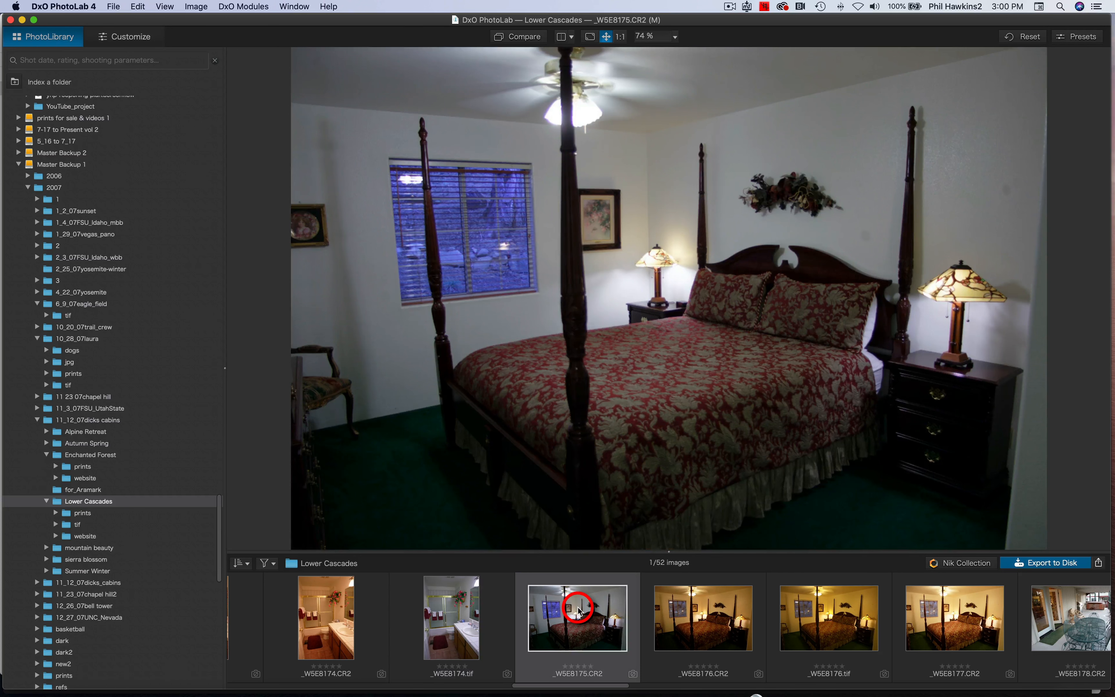
left_click(442, 626)
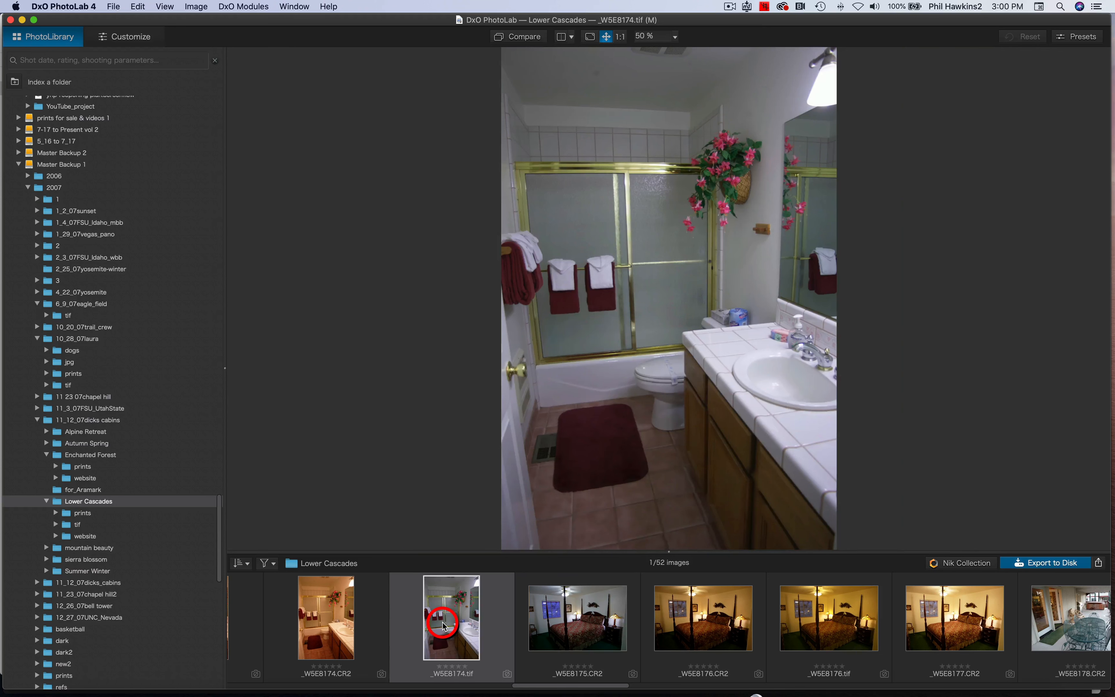
left_click(125, 37)
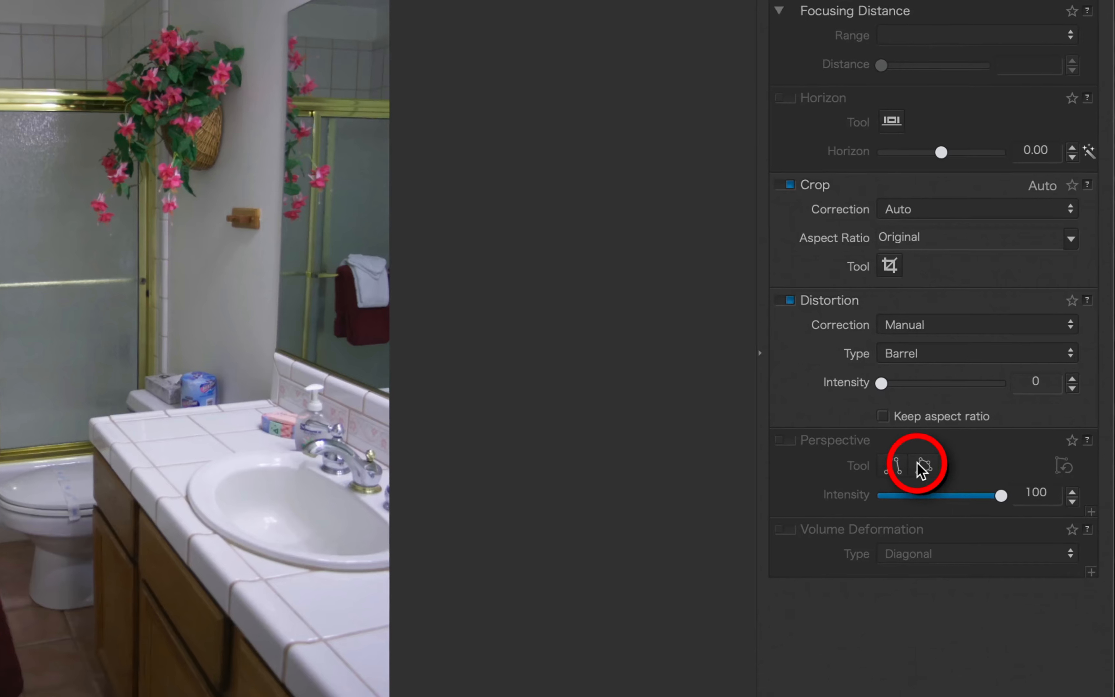
- Correct the bathroom photo's perspective with the four-point rectangle tool, placing its corners around the shower door frame, and apply it
left_click(921, 468)
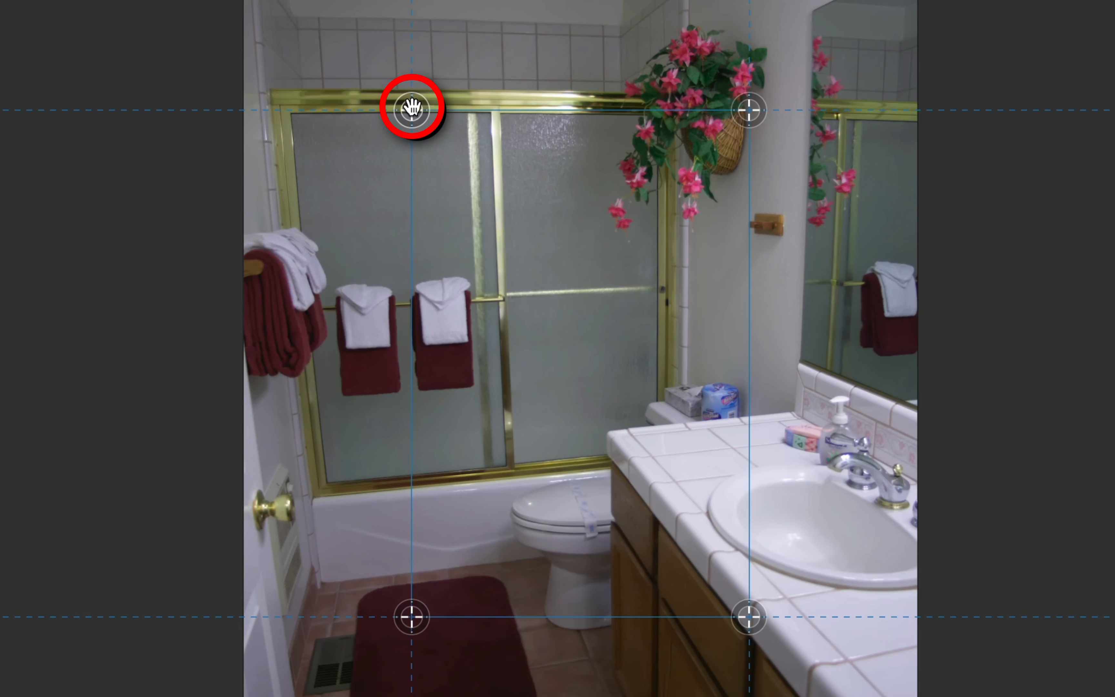
left_click_drag(411, 110, 281, 101)
left_click_drag(411, 616, 316, 492)
left_click_drag(747, 613, 694, 446)
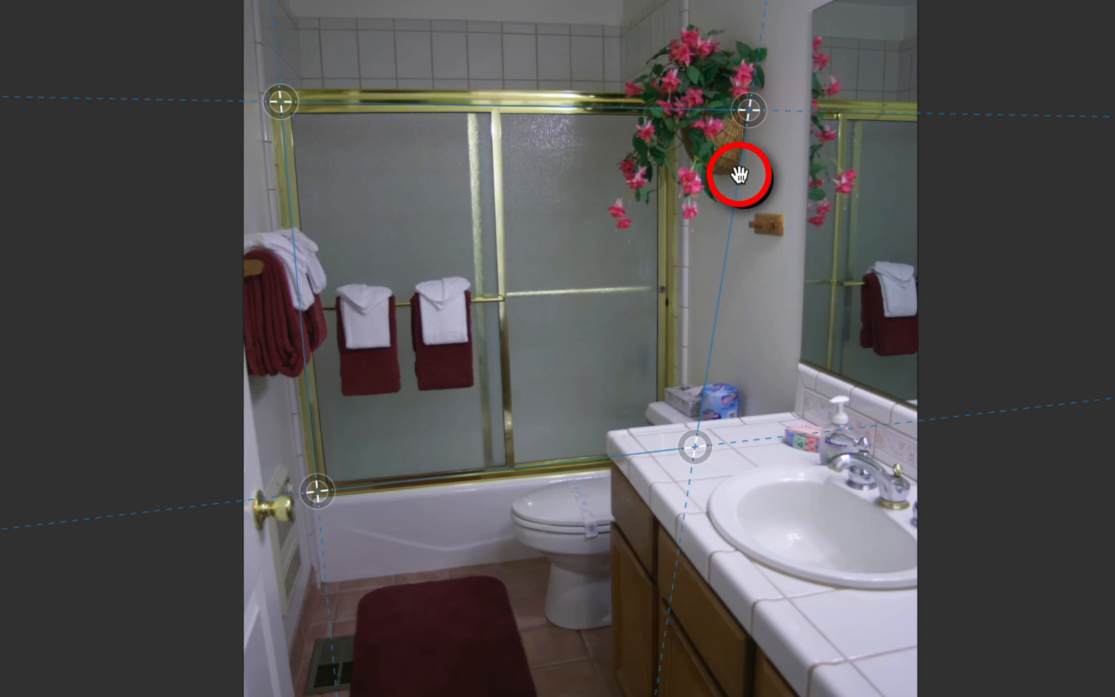
left_click_drag(753, 113, 700, 102)
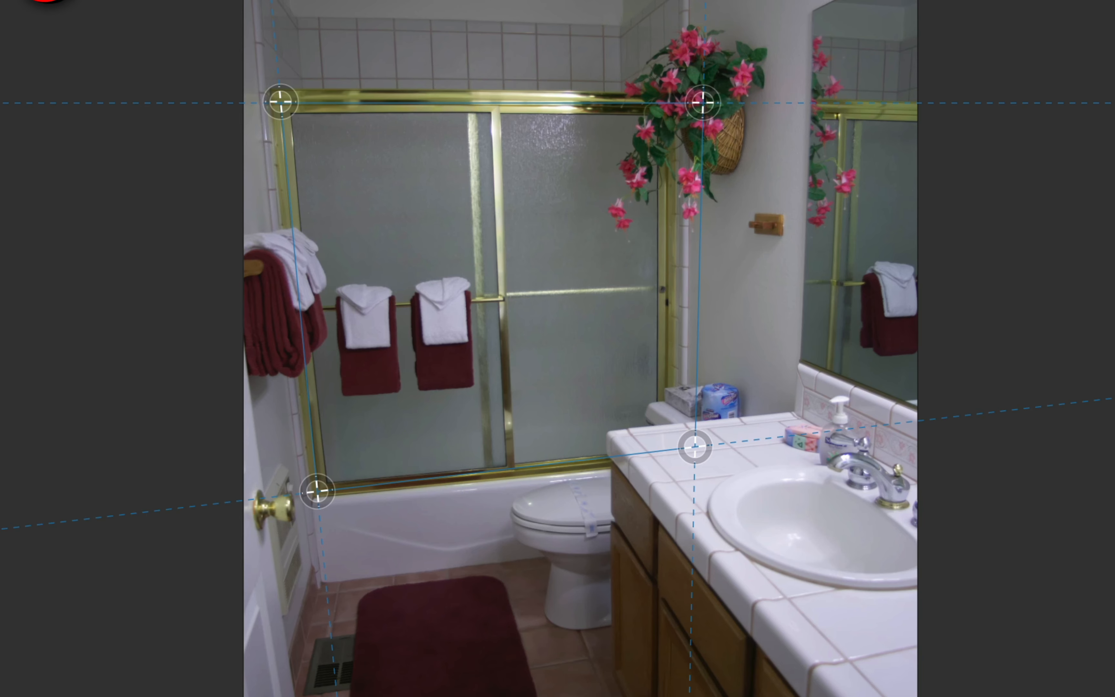
key("Return")
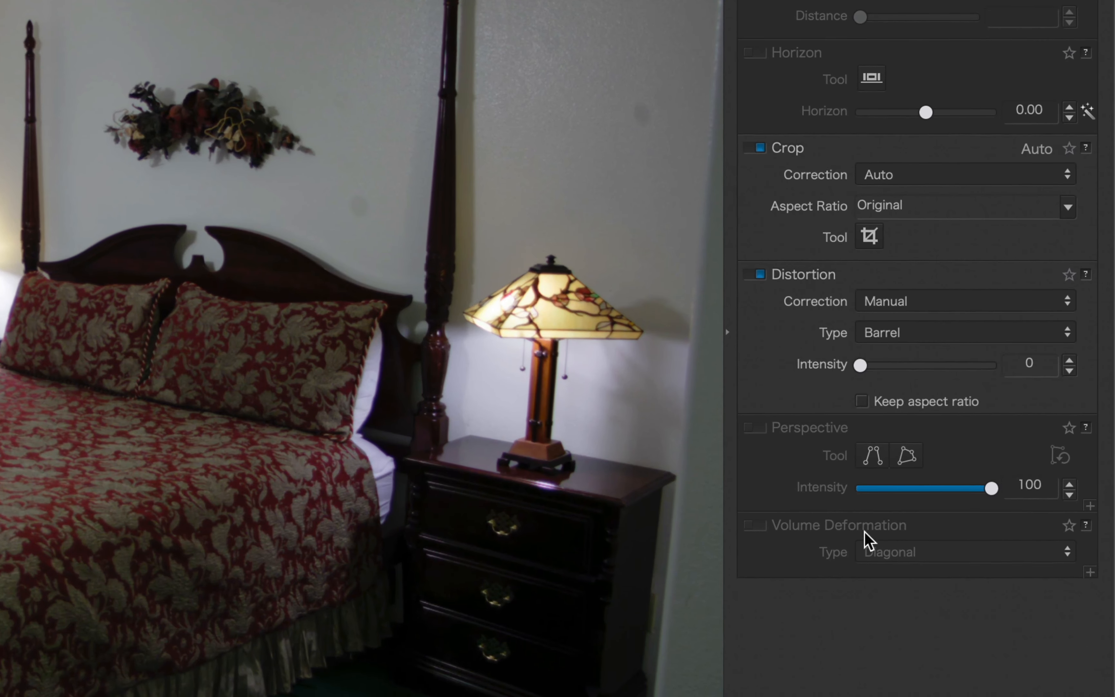
- Align the Force Parallel lines on the bedroom photo with the far-left and far-right bedposts
left_click(921, 452)
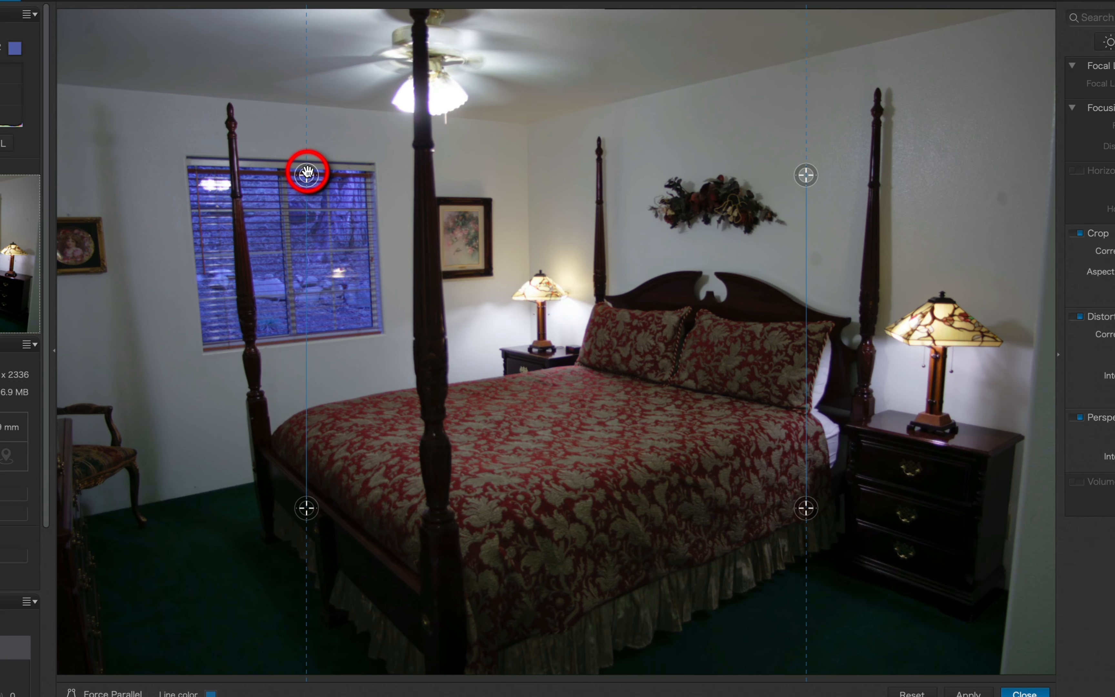
left_click_drag(306, 173, 235, 106)
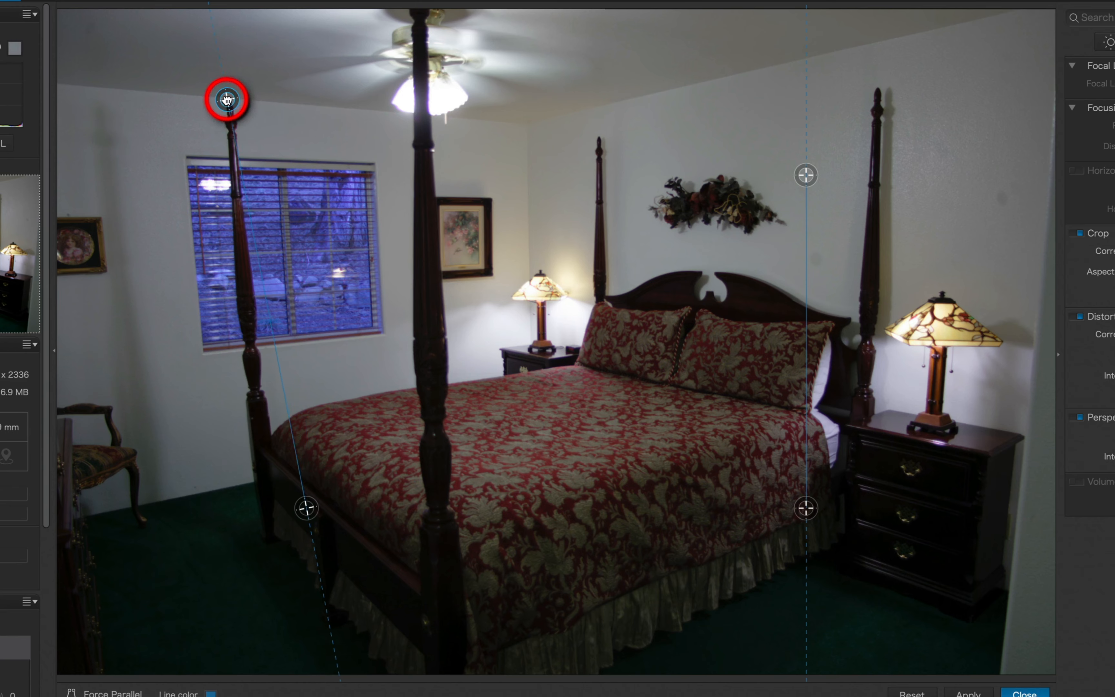
left_click_drag(306, 508, 270, 532)
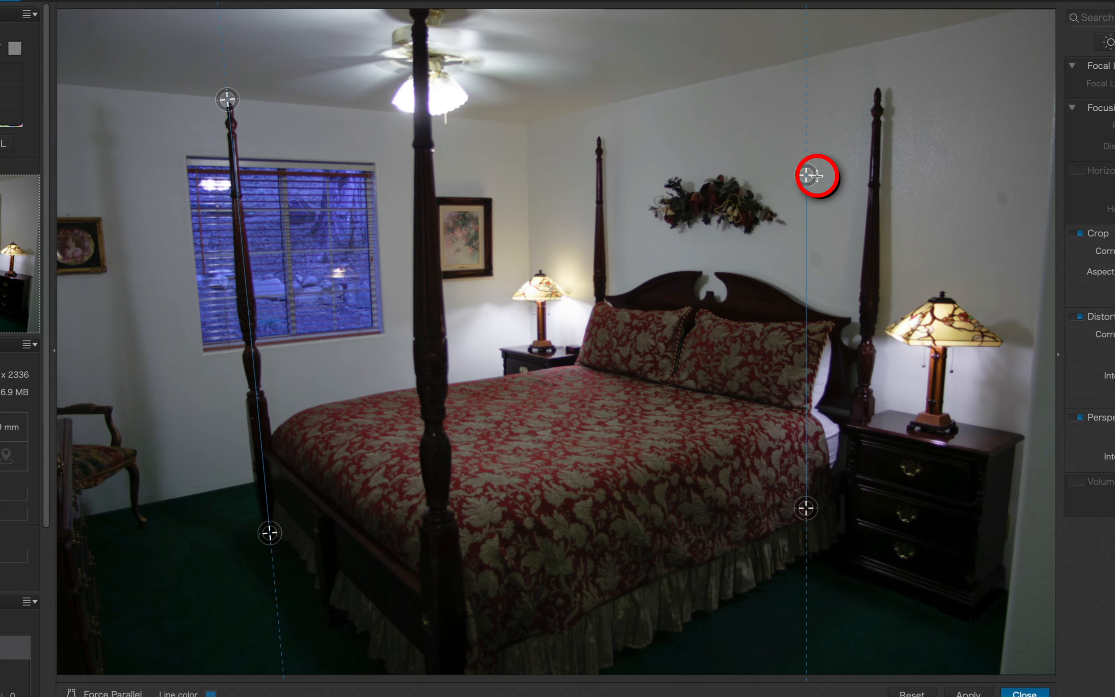
left_click_drag(806, 175, 877, 97)
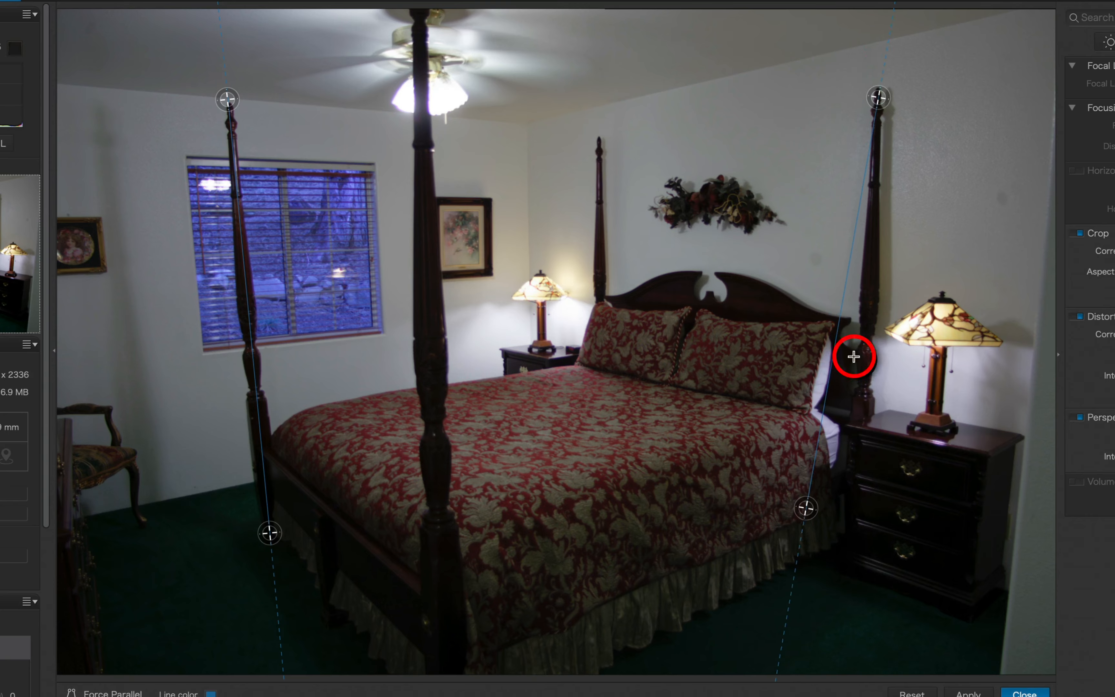